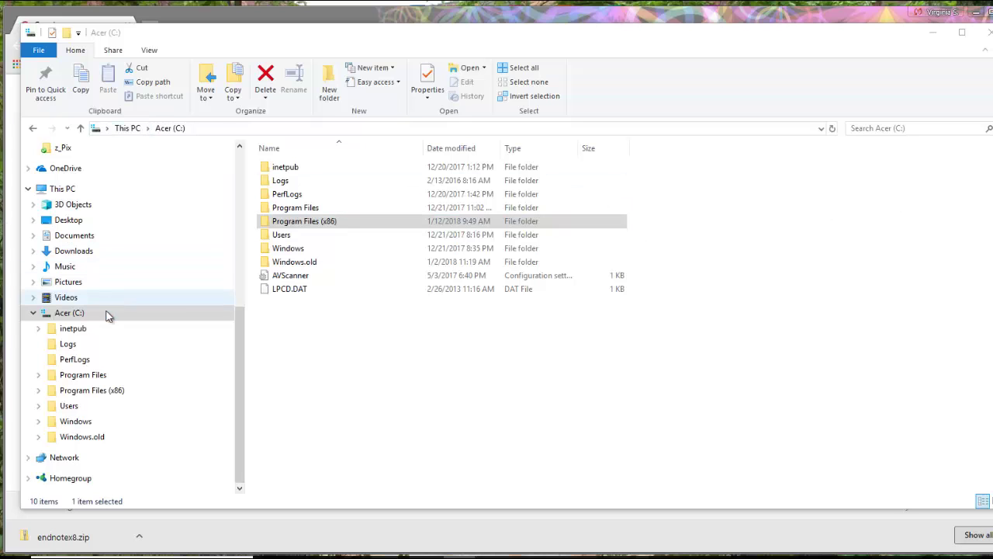
Launch the EndNote application from the Program Files (x86) > EndNote X8 folder.
left_click(36, 392)
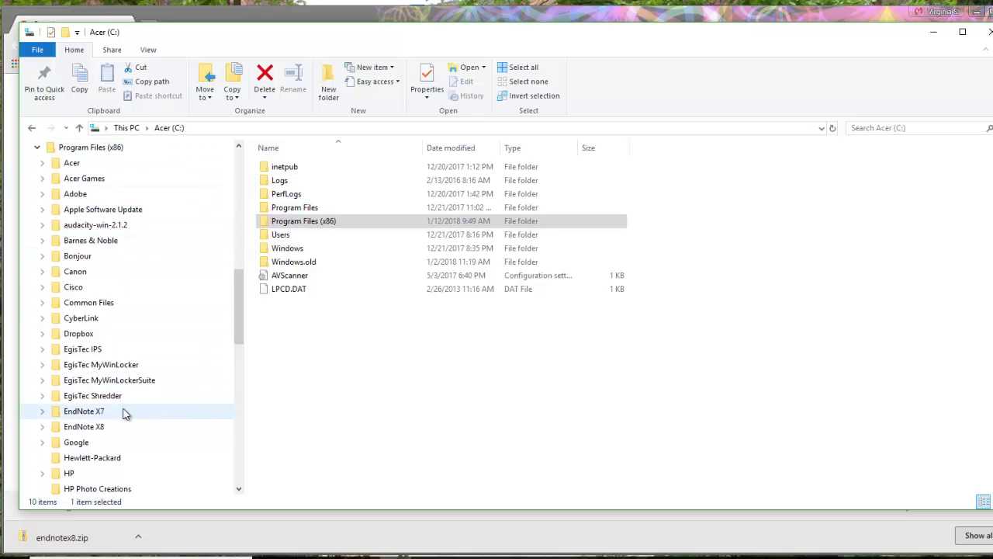
left_click(43, 427)
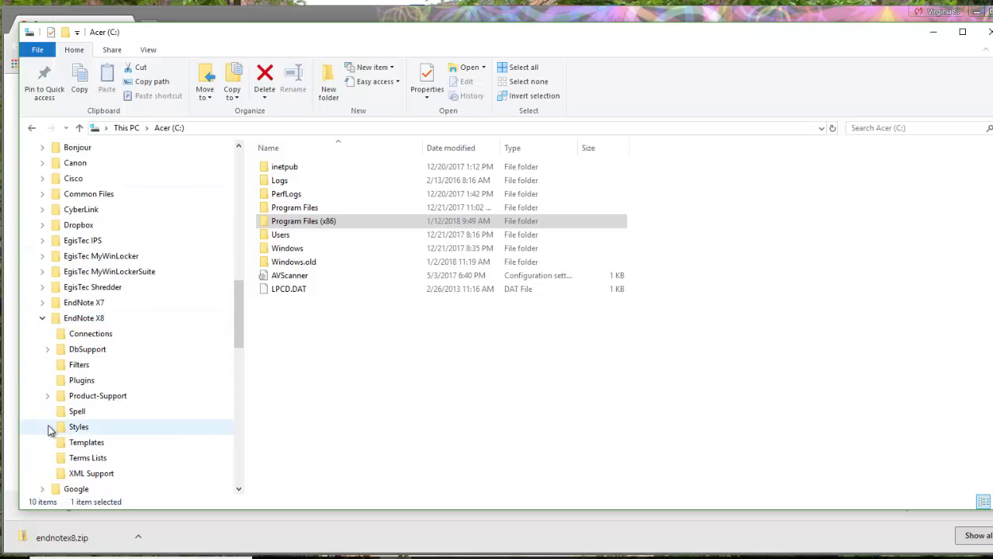
left_click(88, 320)
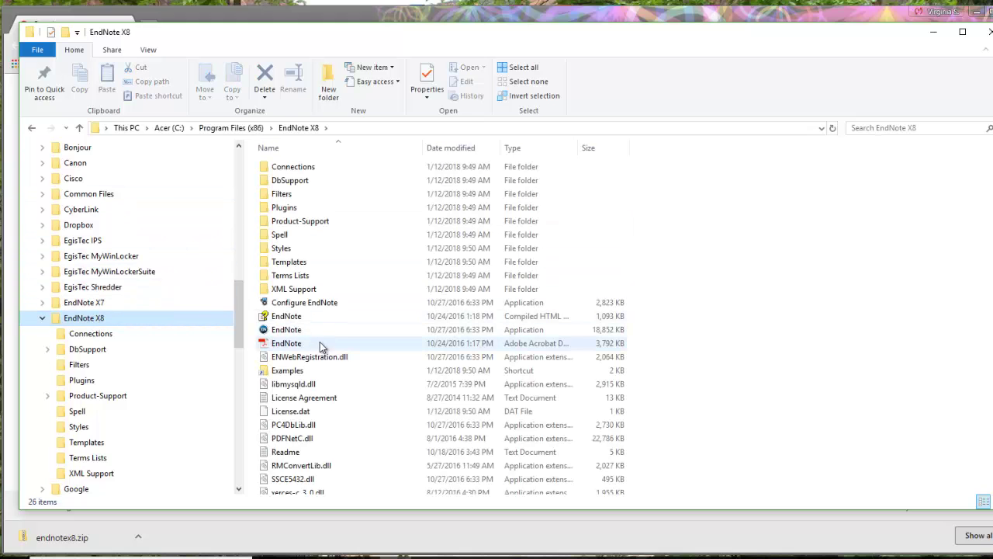
scroll(380, 309, "down", 1)
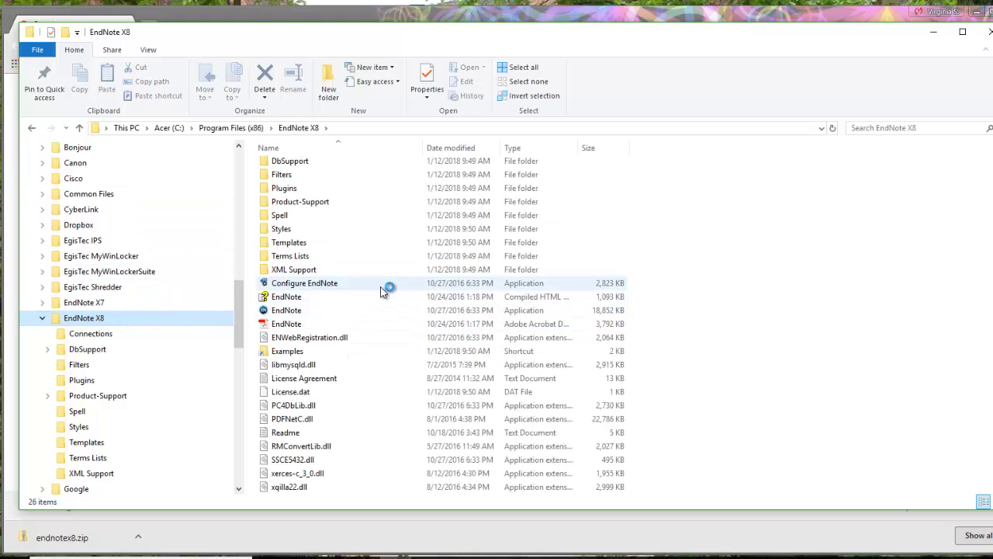
scroll(379, 288, "up", 1)
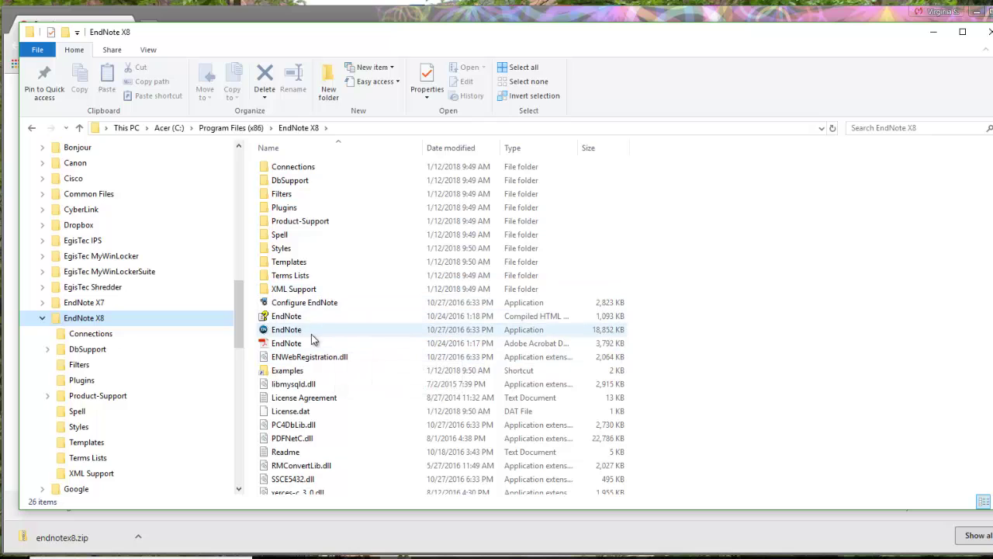
mouse_move(293, 332)
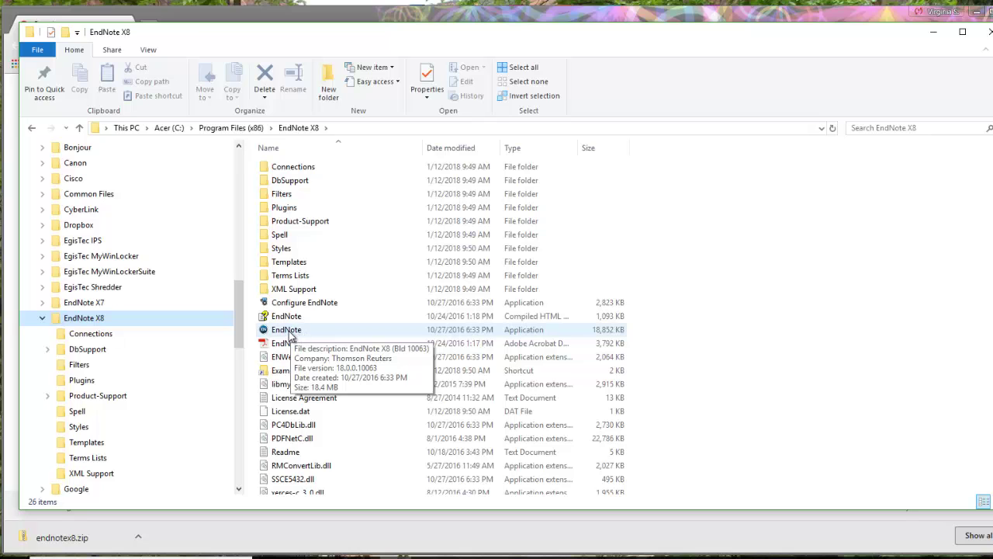
left_click(291, 332)
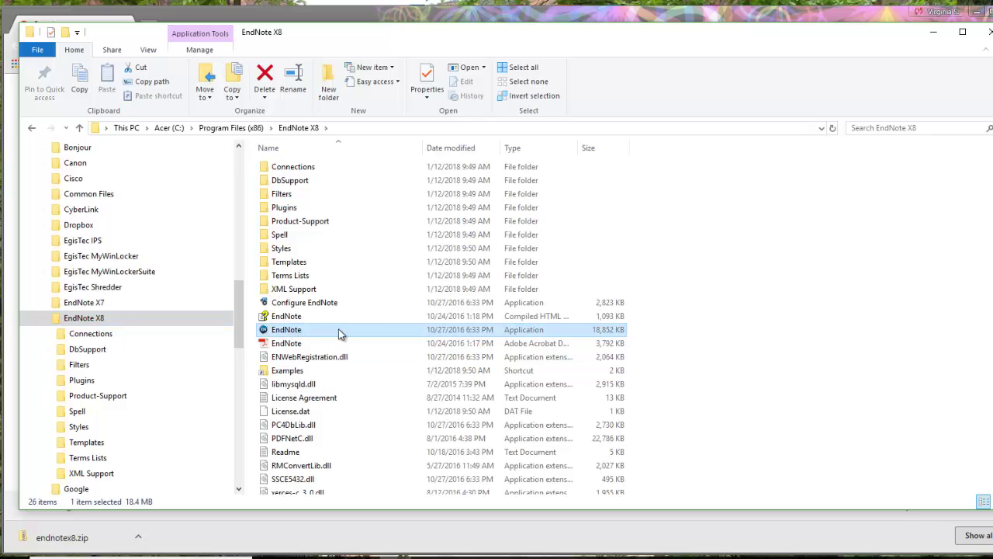
double_click(389, 332)
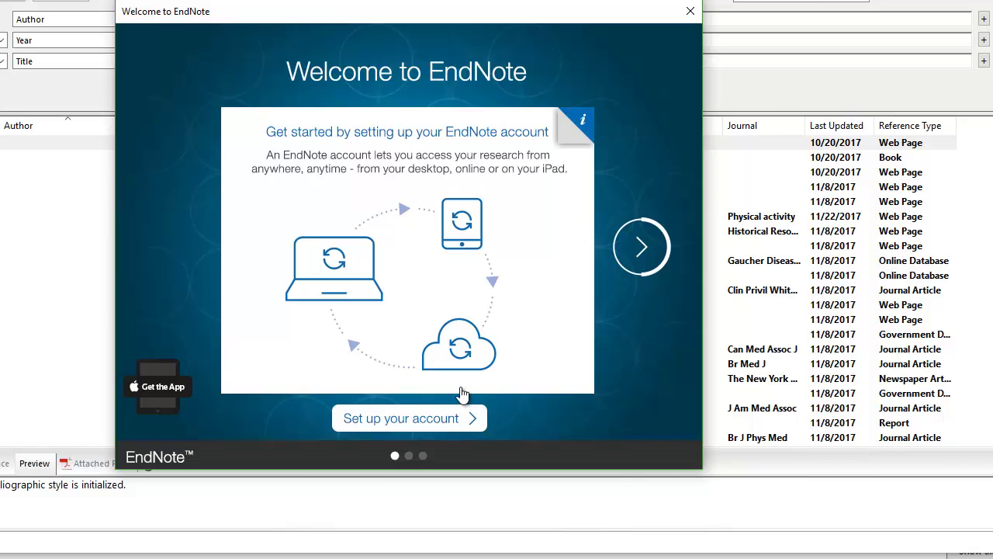
Close the Welcome window and ignore the offered EndNote X8.2 update.
left_click(689, 13)
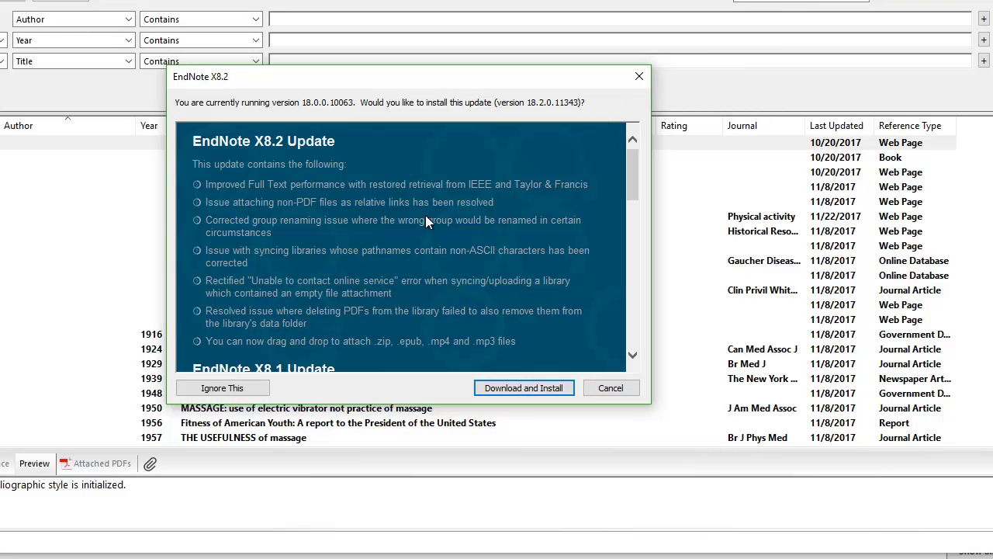
left_click(246, 389)
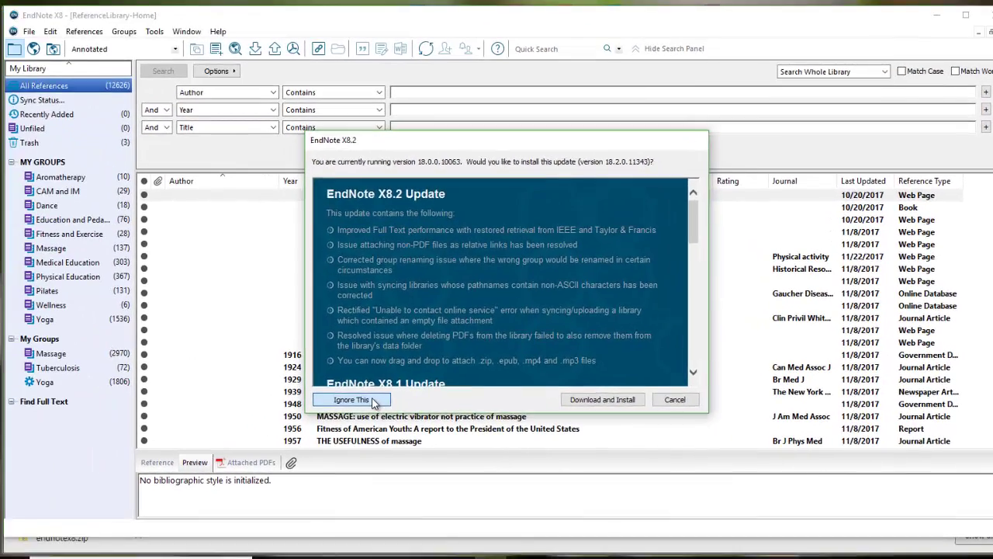
left_click(248, 389)
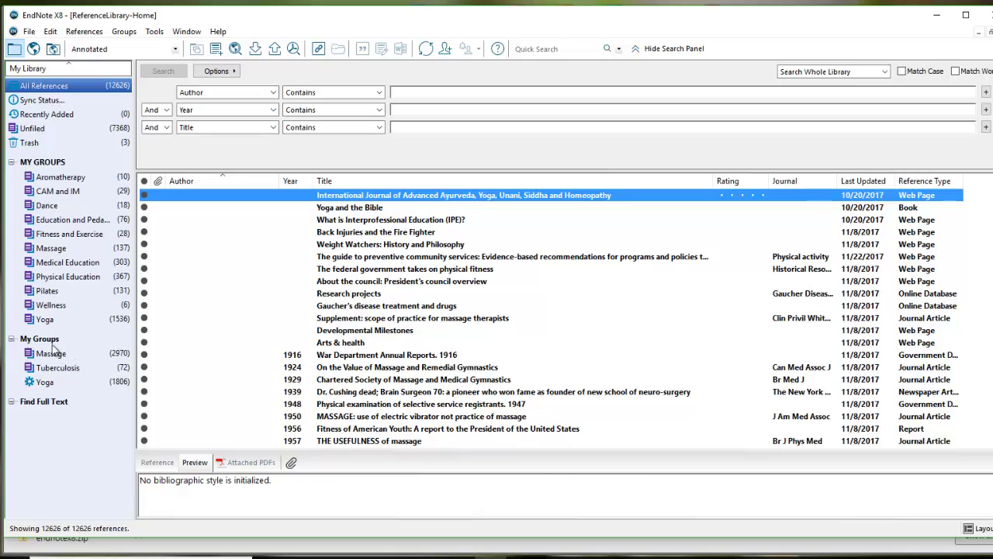
Collapse the lower My Groups section and jump to authors starting with 'and'.
left_click(12, 339)
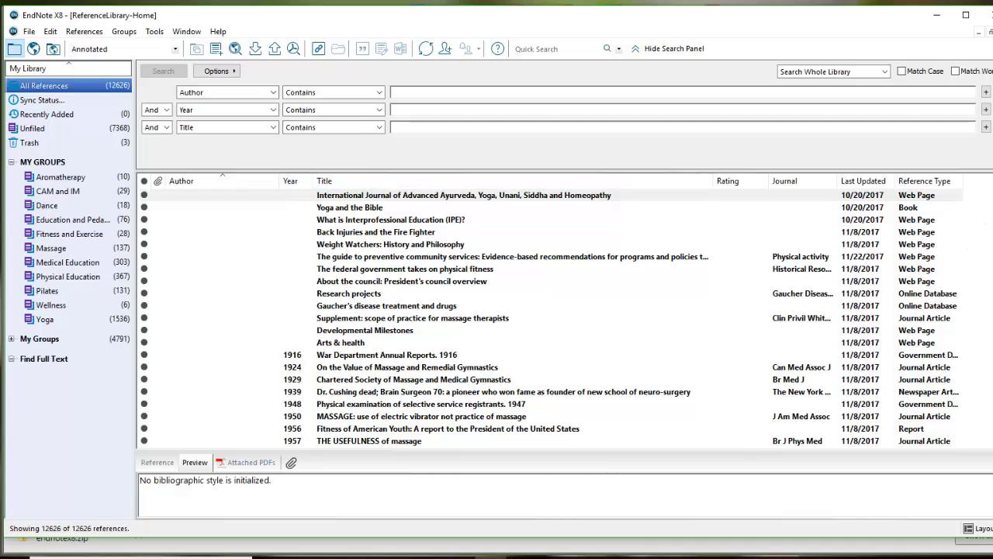
left_click(466, 195)
type("and")
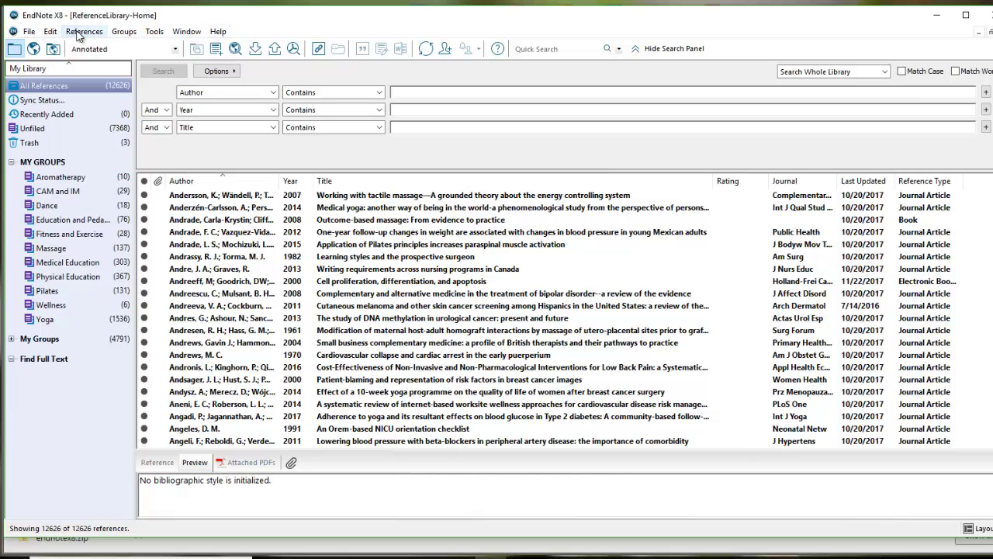
Create a new library named 'Tutorial Library' in Documents.
left_click(29, 33)
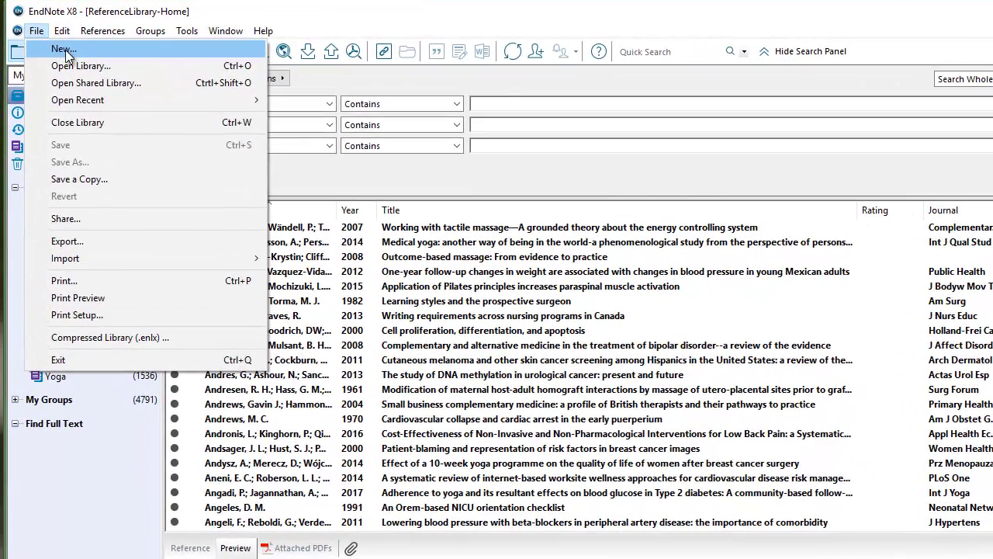
left_click(50, 47)
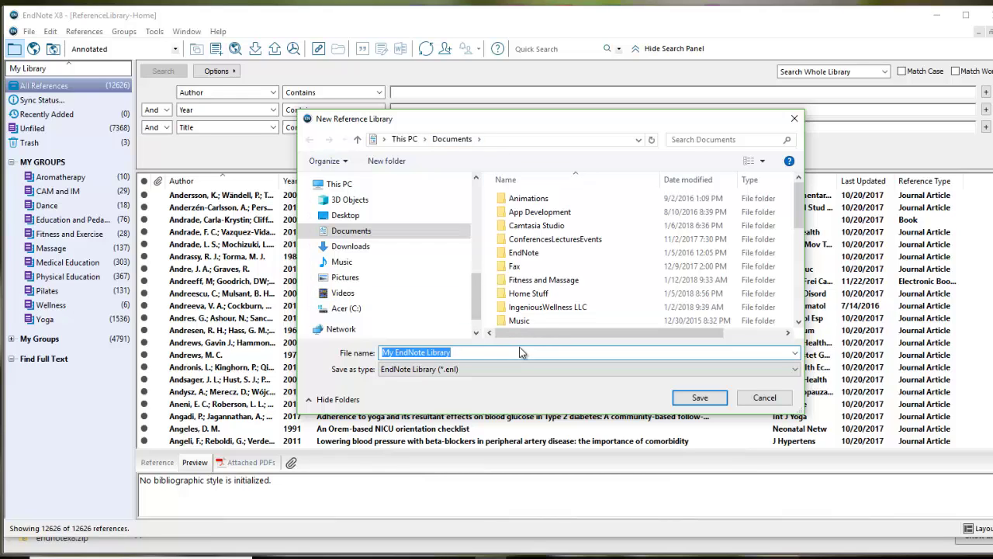
type("Tutorial")
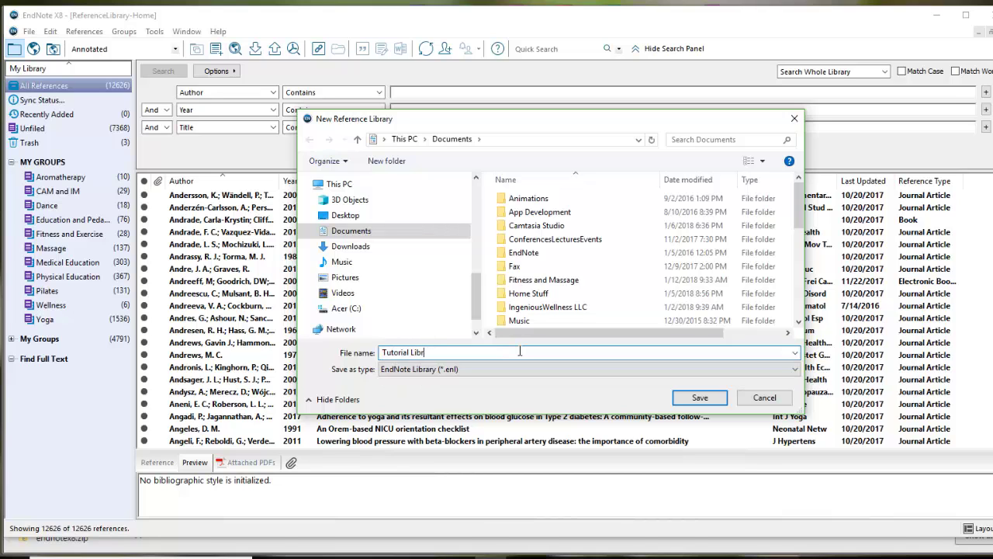
left_click(702, 399)
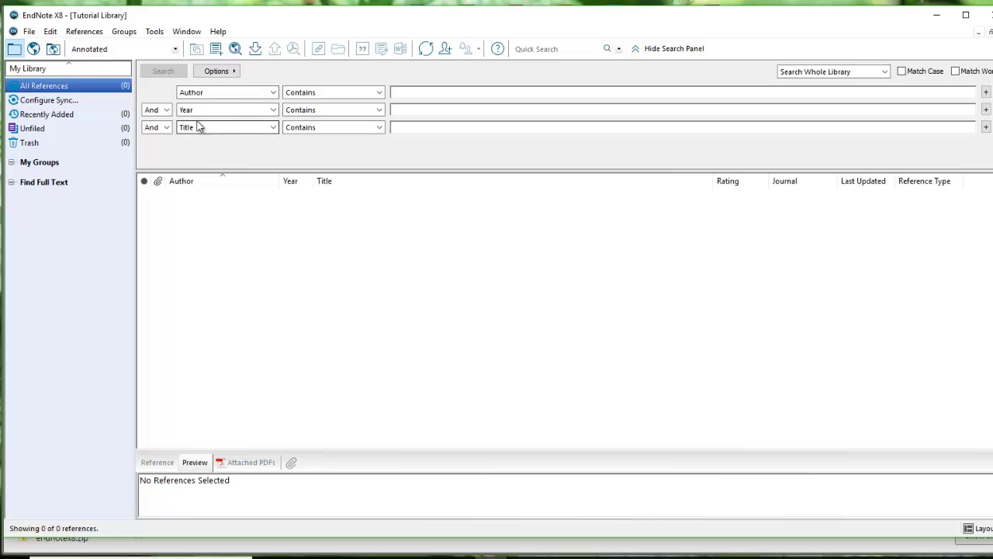
left_click(166, 112)
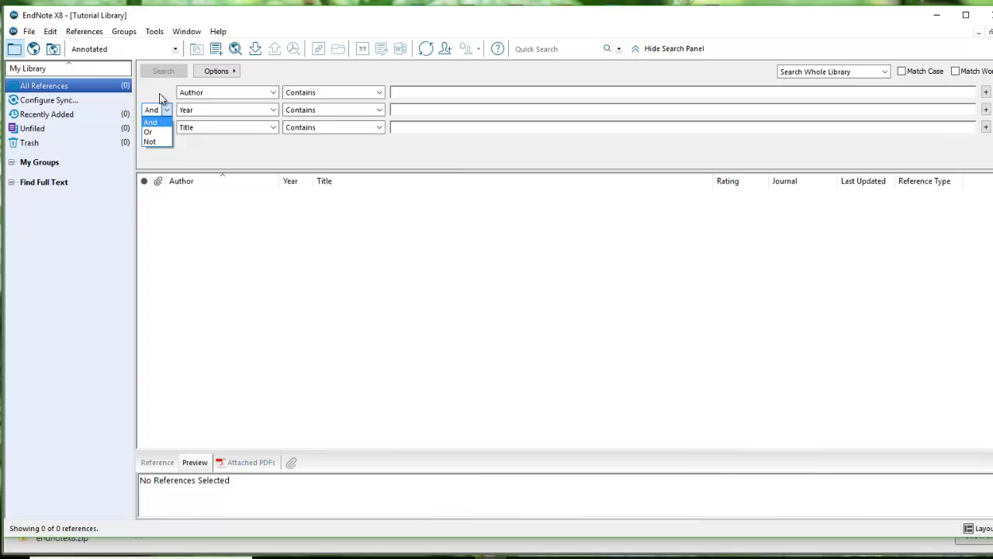
left_click(161, 121)
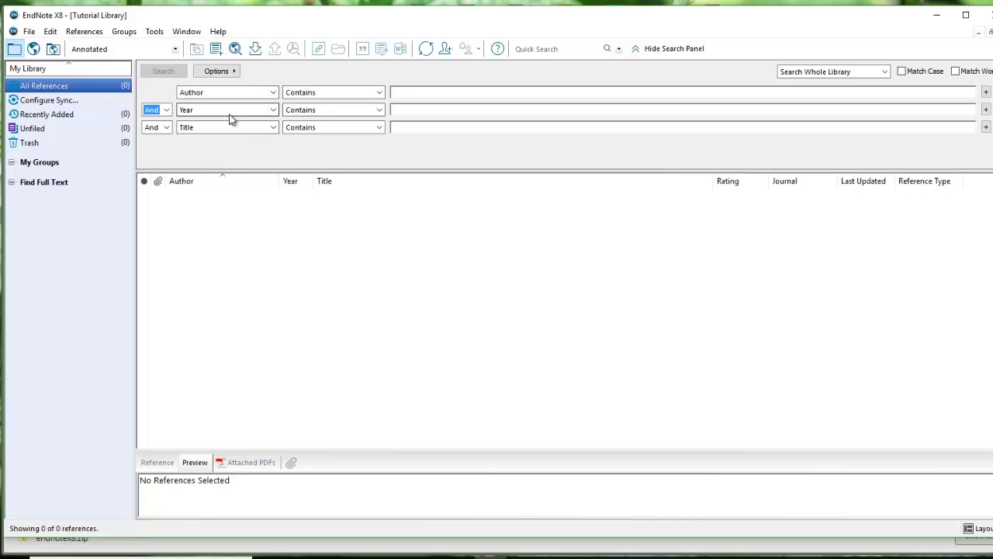
left_click(273, 93)
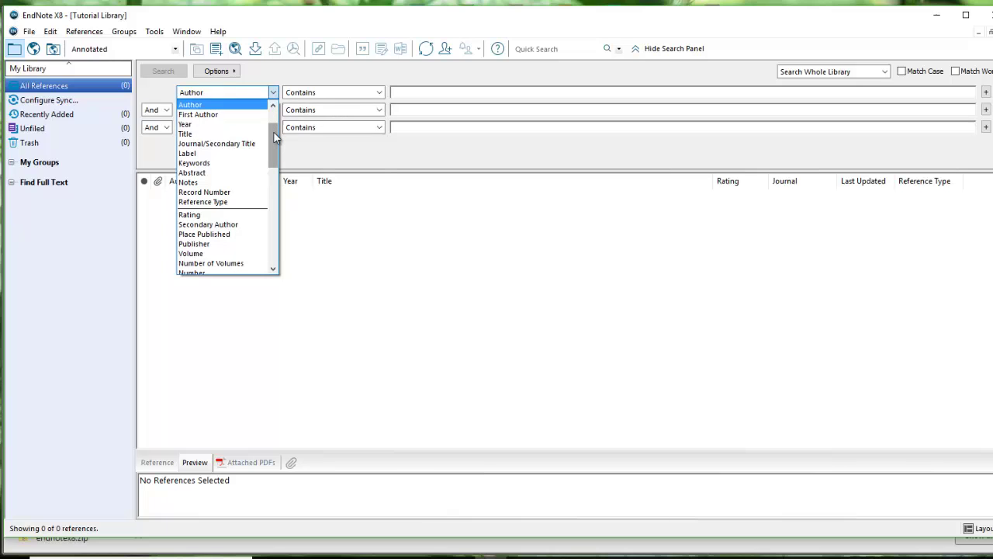
scroll(274, 128, "up", 1)
left_click_drag(274, 124, 273, 198)
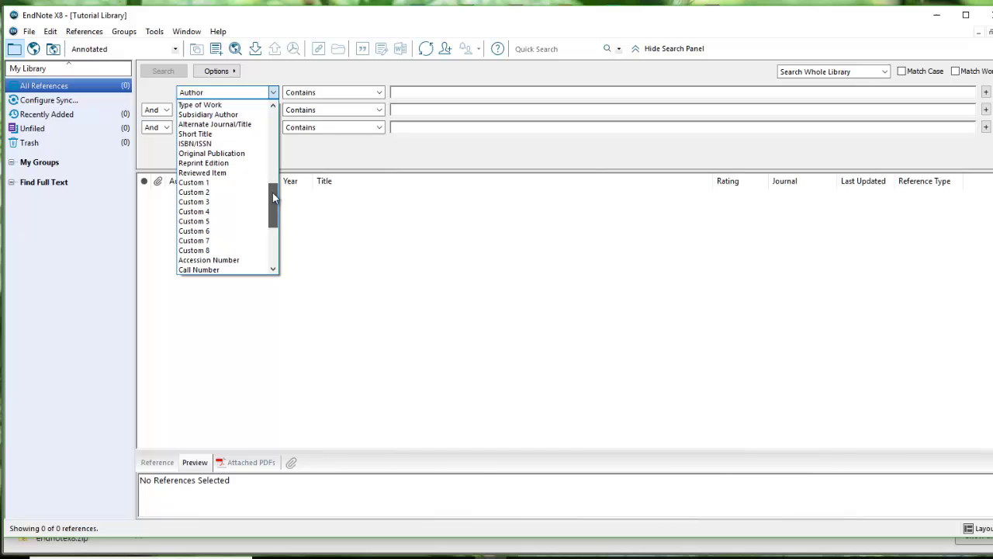
left_click_drag(272, 193, 271, 107)
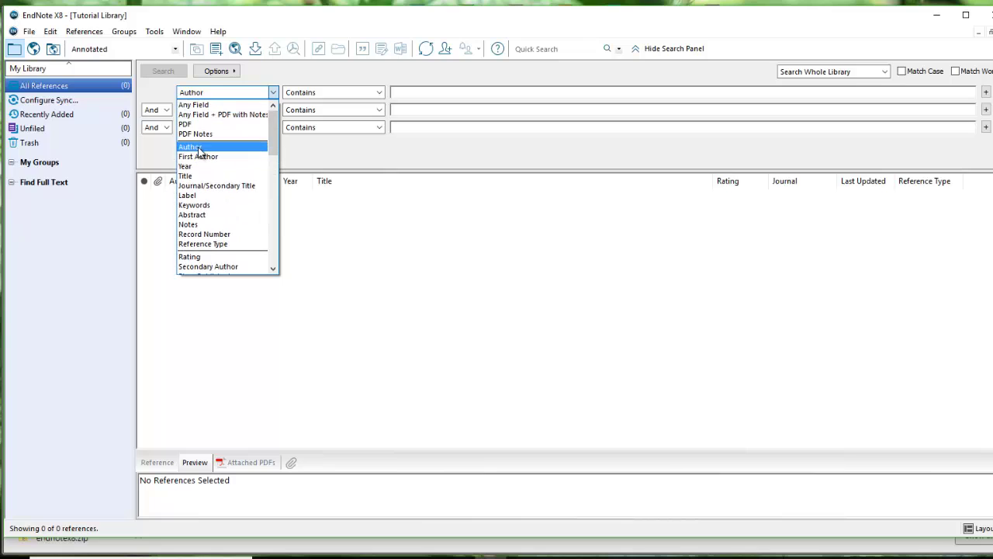
left_click(268, 65)
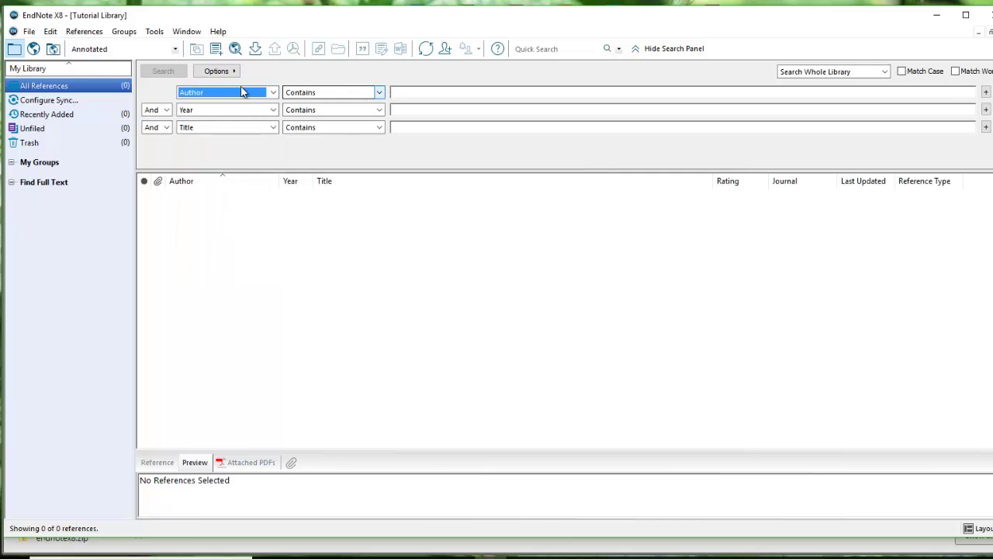
left_click(380, 93)
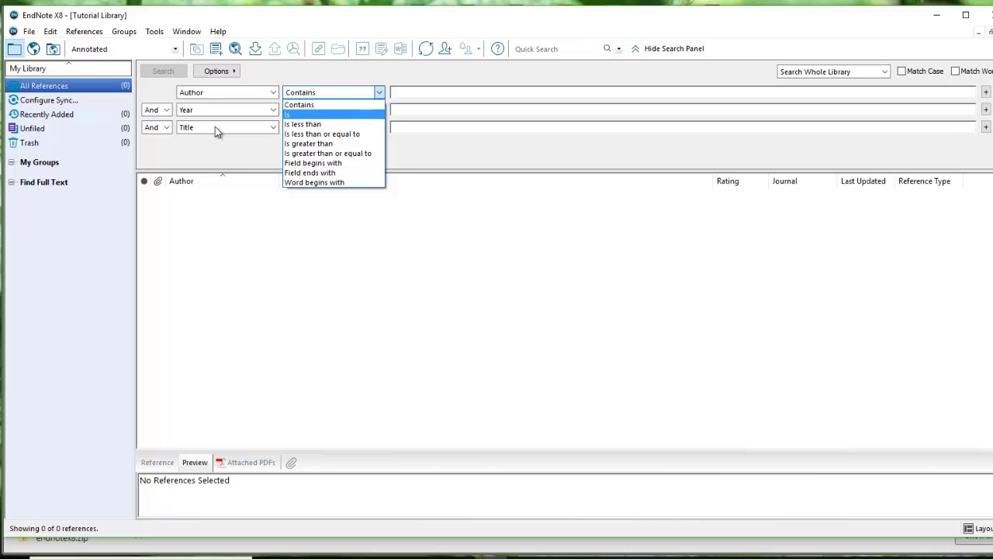
left_click(393, 95)
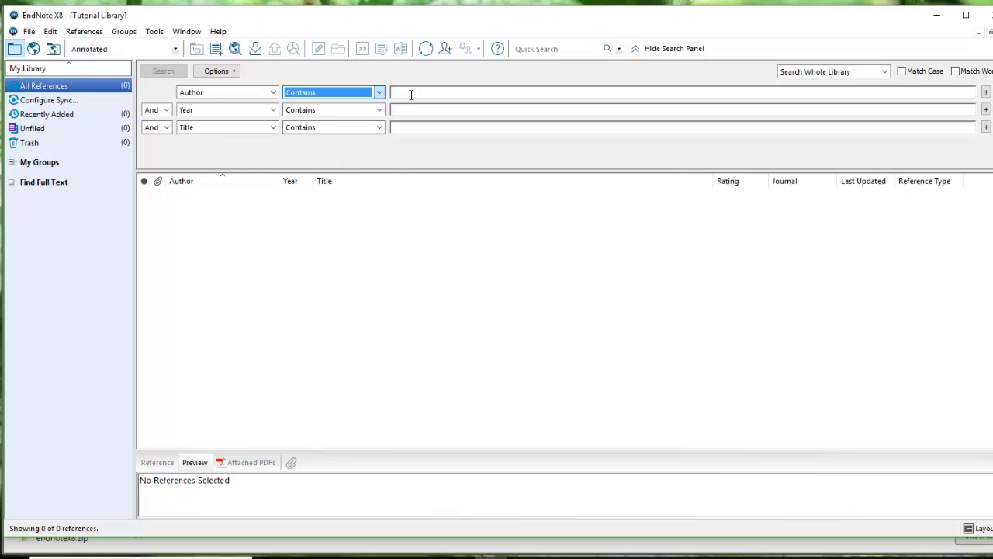
Switch to Online Search Mode with PubMed (NLM) as the source.
left_click(34, 50)
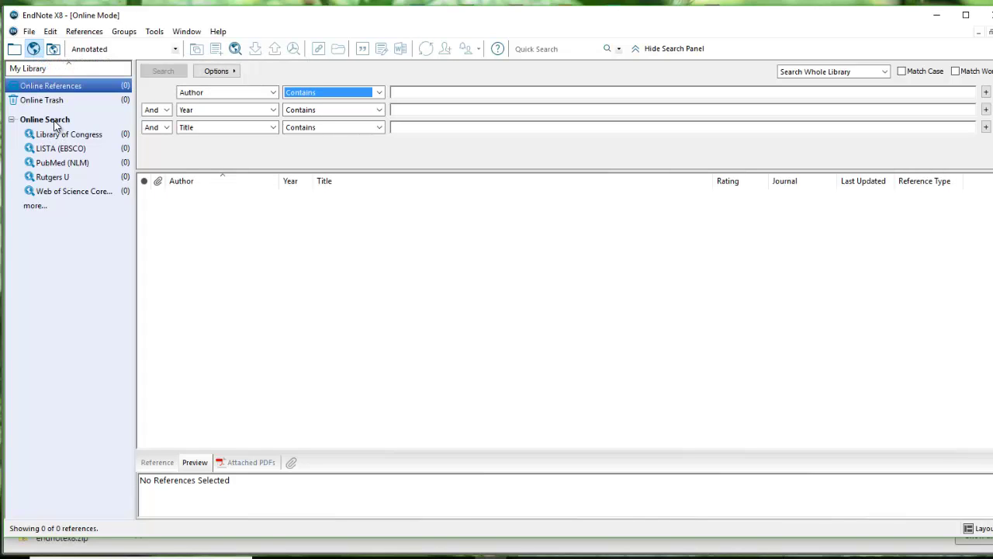
left_click(54, 164)
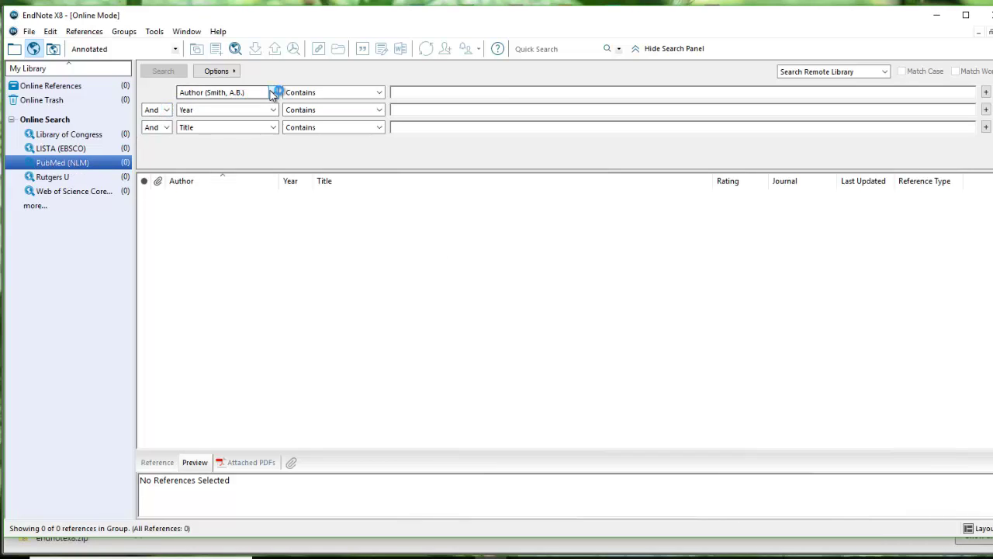
Set the first search row to All Fields with the term 'health coaching'.
left_click(273, 93)
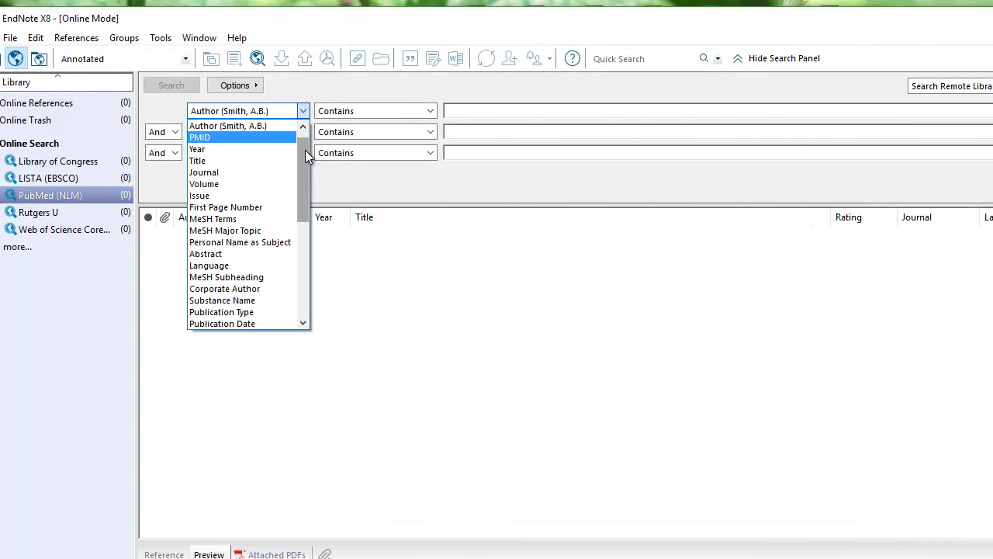
scroll(305, 150, "up", 1)
left_click(266, 125)
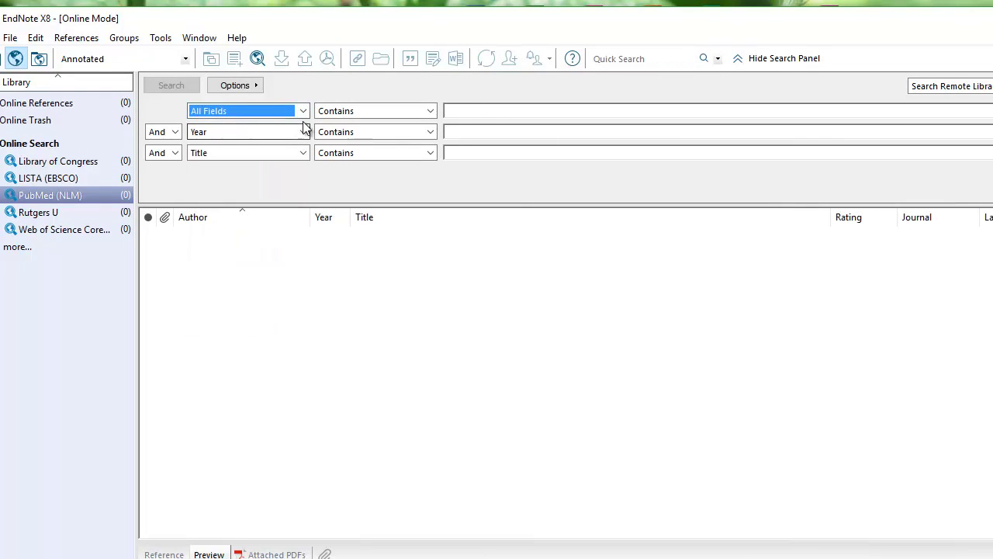
left_click(463, 107)
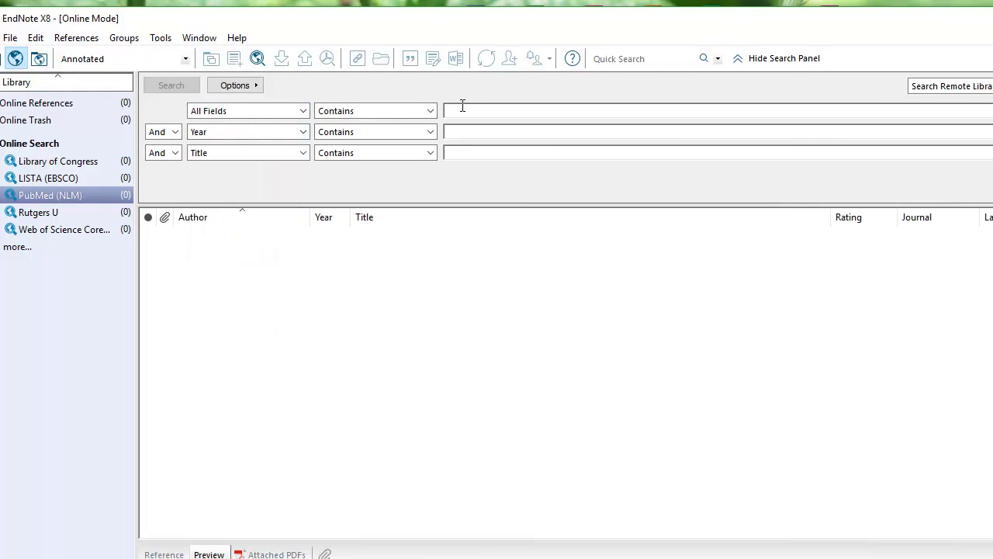
type("health coaching")
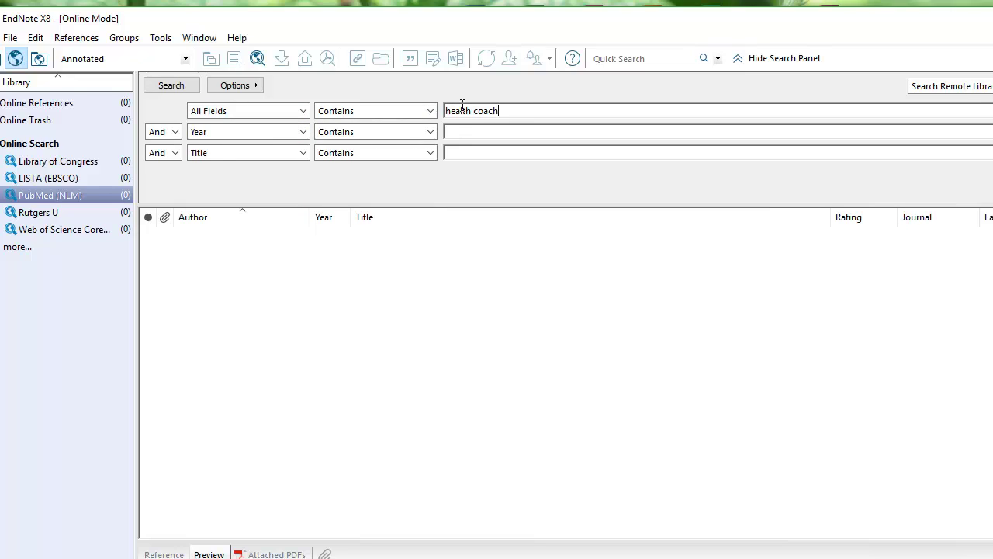
Set the second search row to Abstract with the term 'hypertension'.
left_click(303, 133)
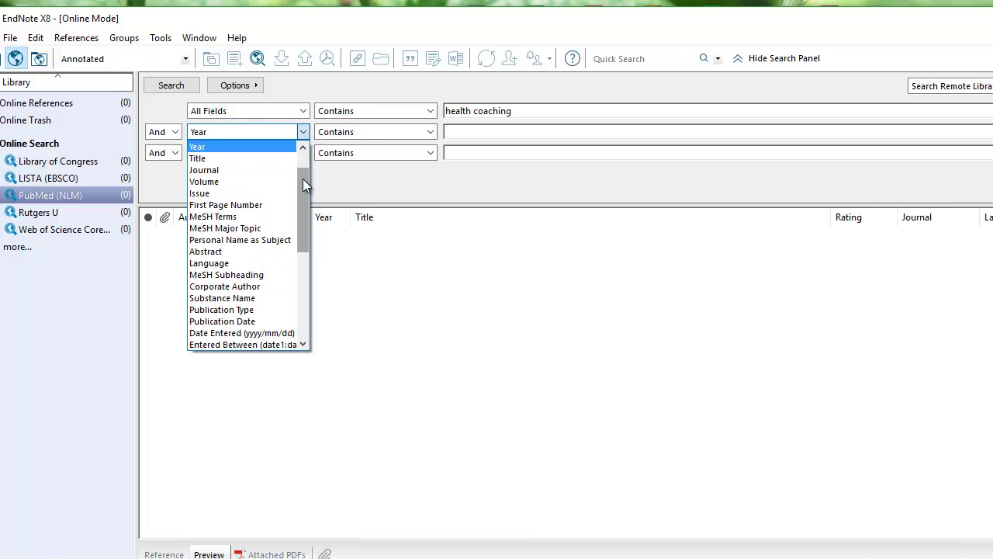
left_click(281, 252)
left_click(474, 131)
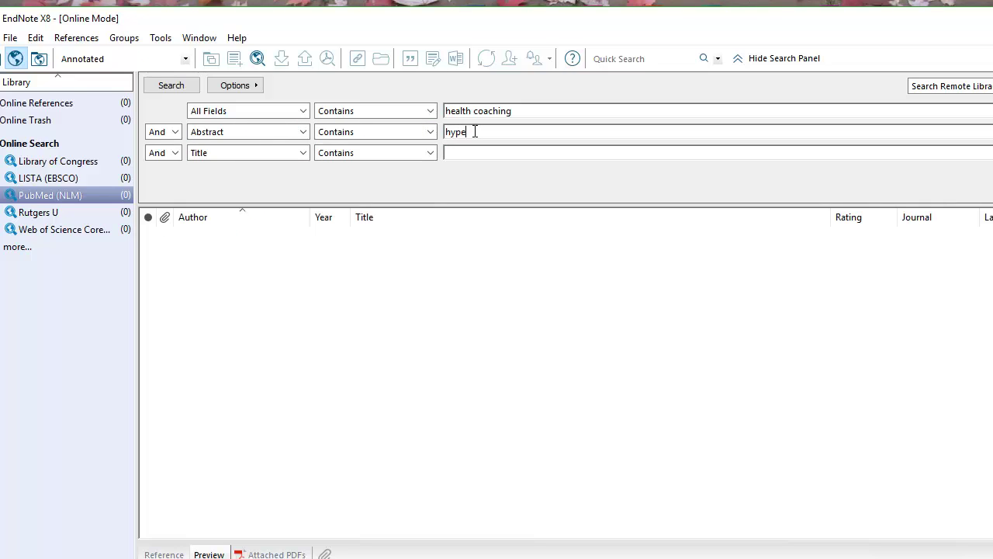
type("hypertension")
Run the PubMed search and retrieve records 1 through 58.
left_click(186, 84)
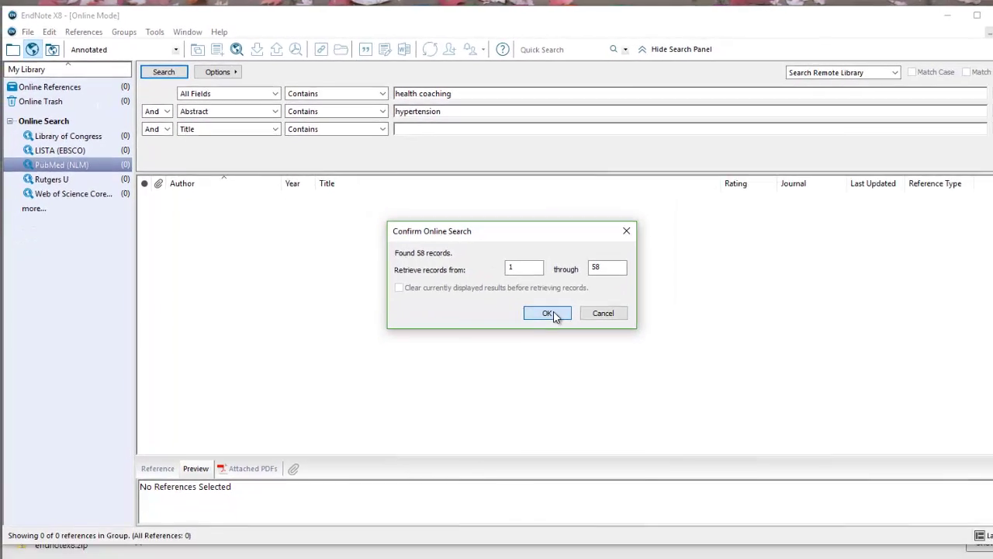
left_click(595, 346)
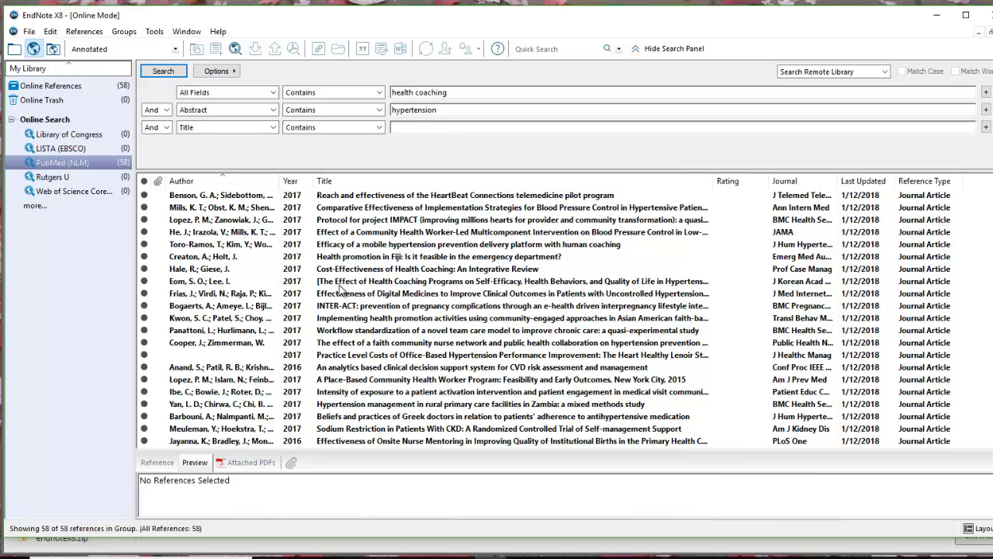
left_click(342, 285)
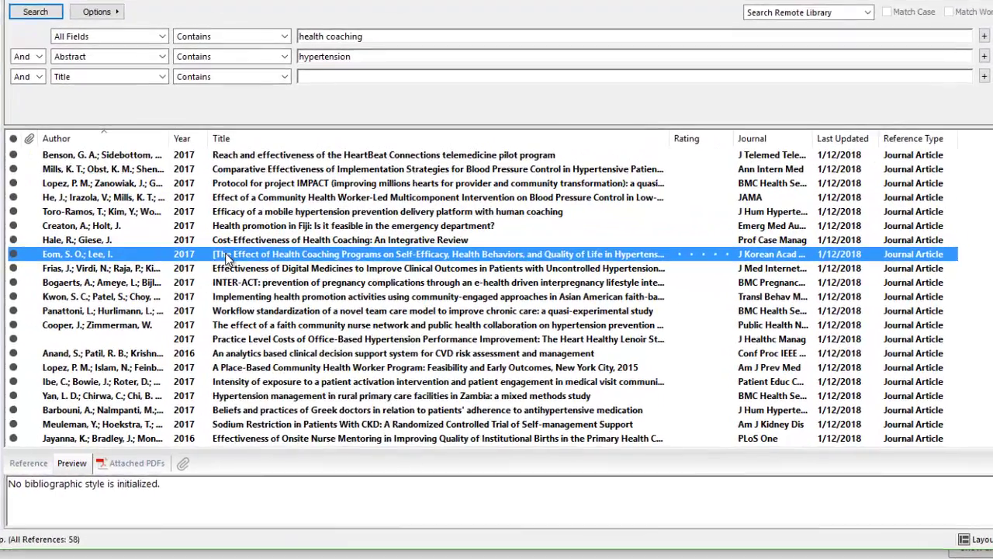
right_click(330, 285)
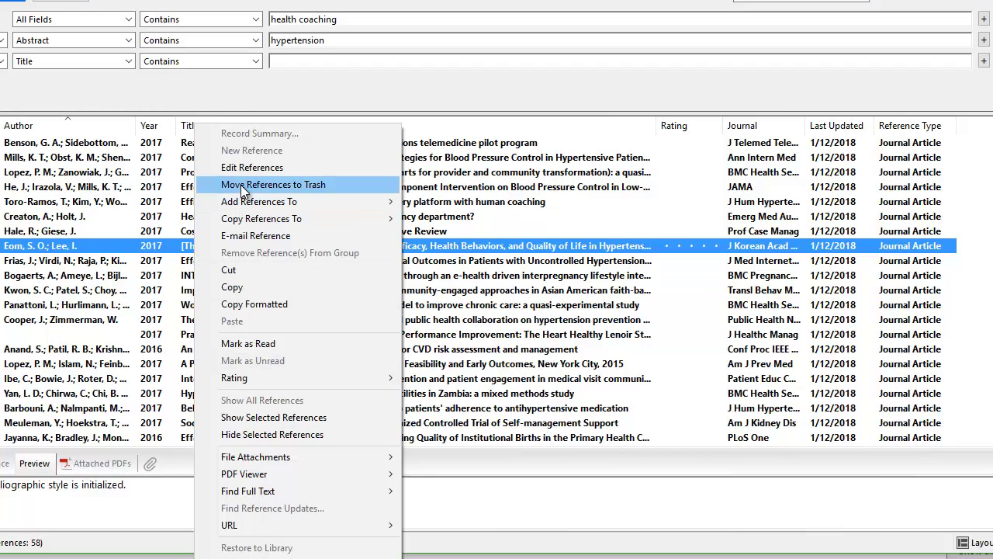
left_click(440, 244)
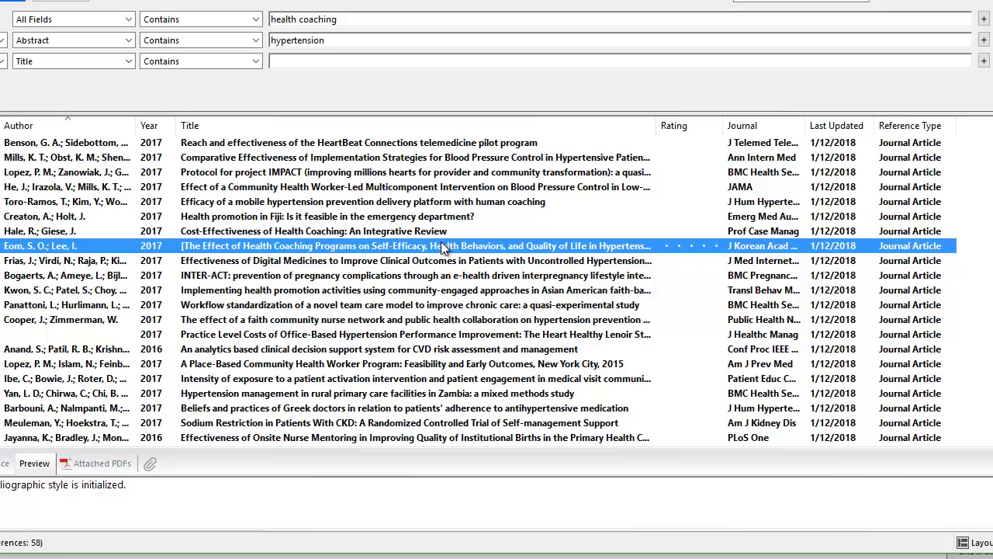
Delete the 2017 health coaching and self-efficacy article from the results.
key("Delete")
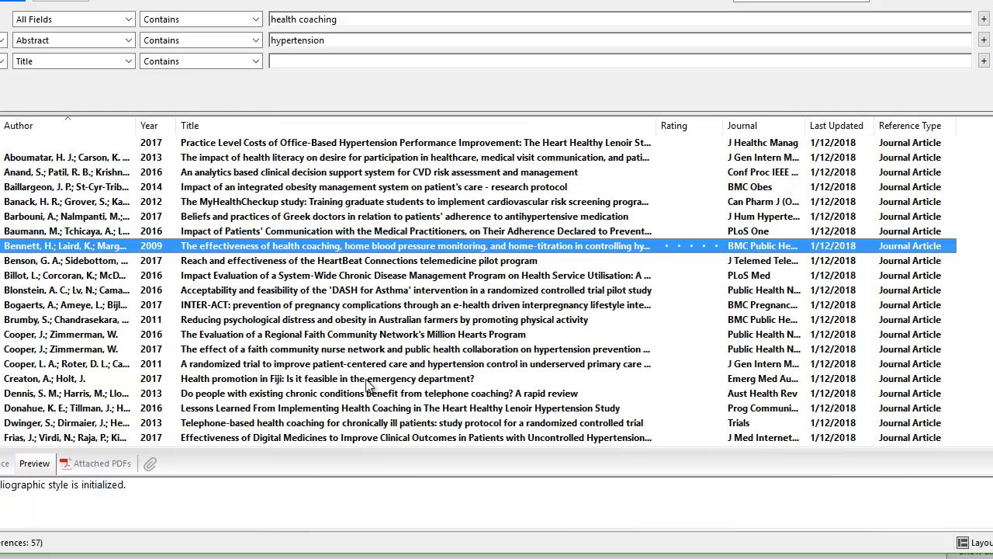
scroll(344, 326, "down", 2)
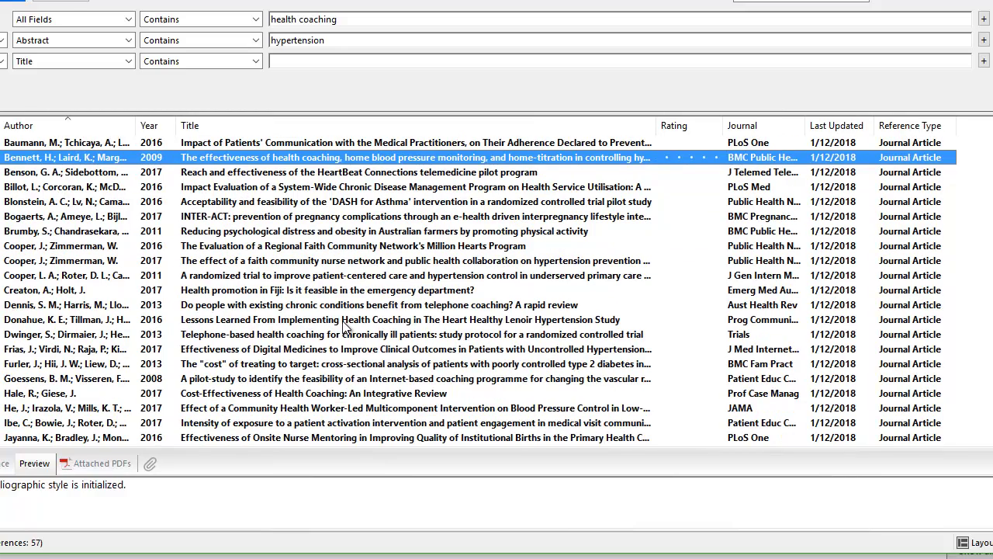
scroll(344, 326, "down", 2)
scroll(344, 326, "down", 2)
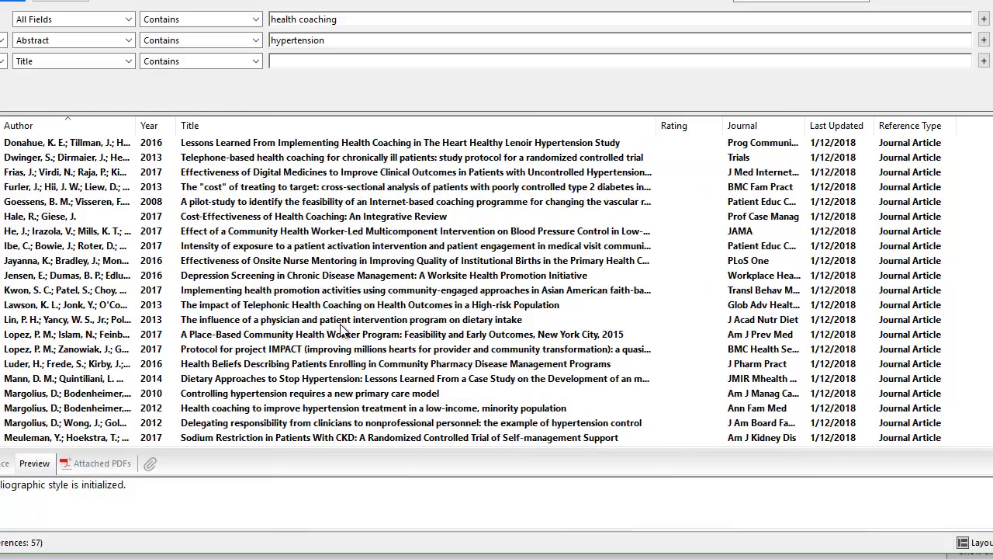
scroll(343, 330, "down", 2)
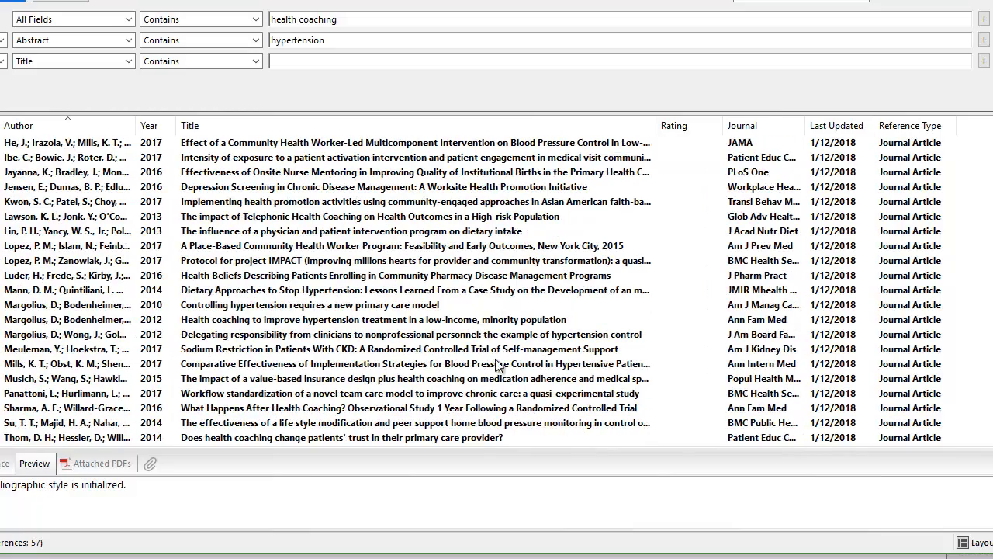
scroll(704, 368, "down", 4)
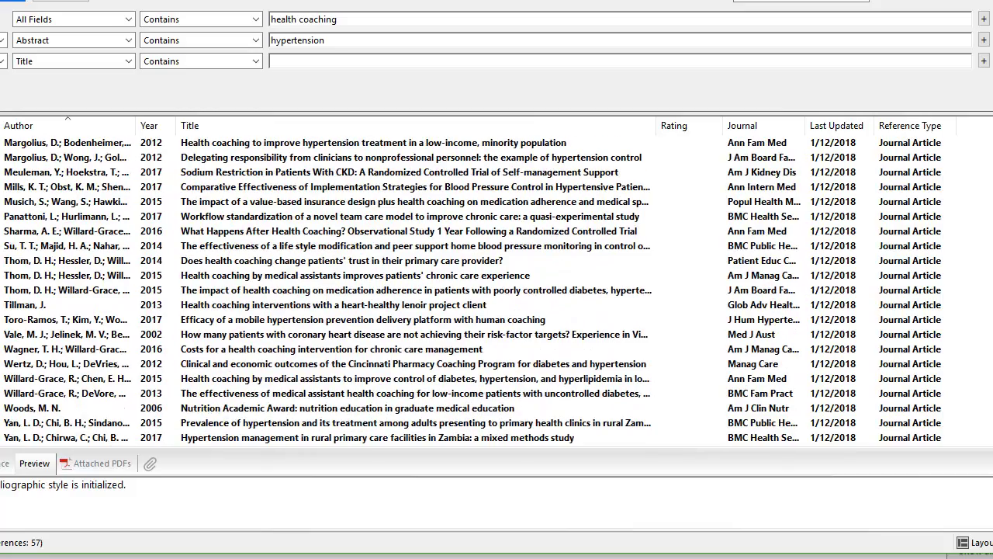
Select all 57 remaining references in the results list.
left_click(458, 437)
scroll(481, 289, "up", 12)
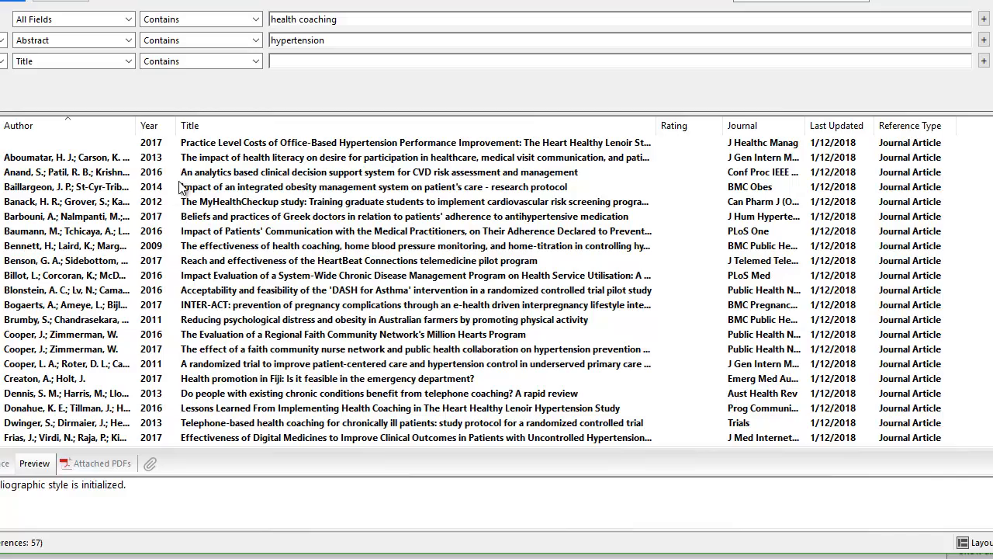
left_click(192, 147, "shift")
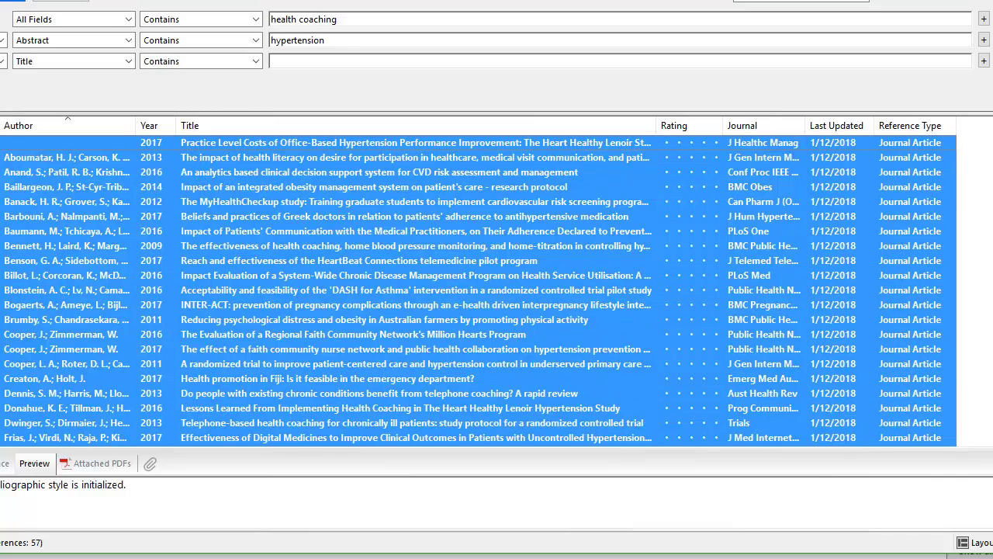
scroll(853, 310, "down", 12)
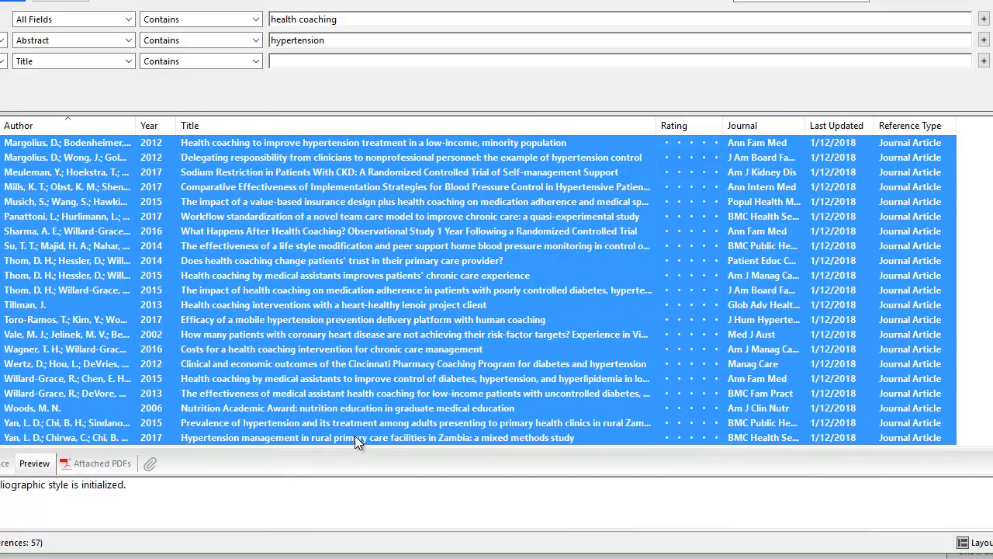
left_click(360, 439)
scroll(479, 292, "up", 12)
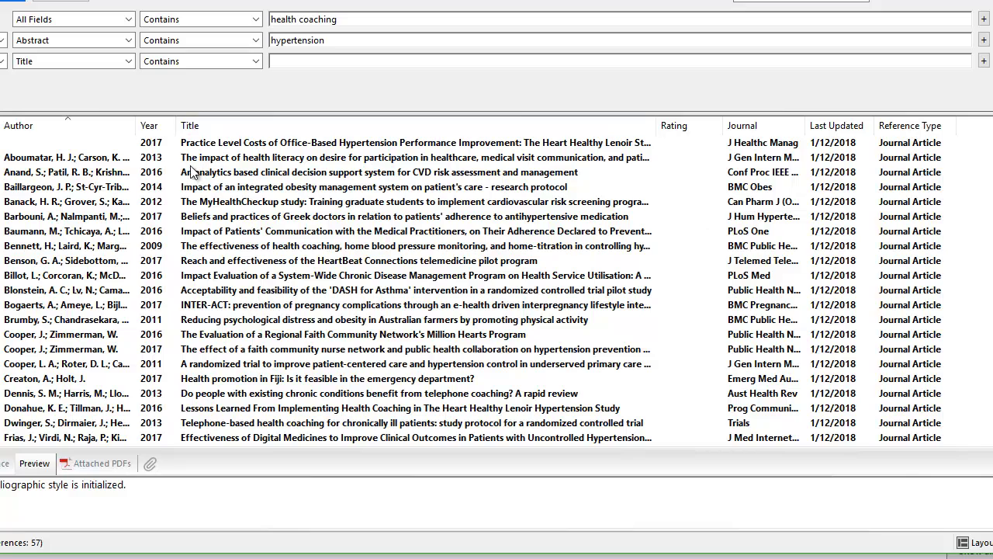
left_click(179, 144, "shift")
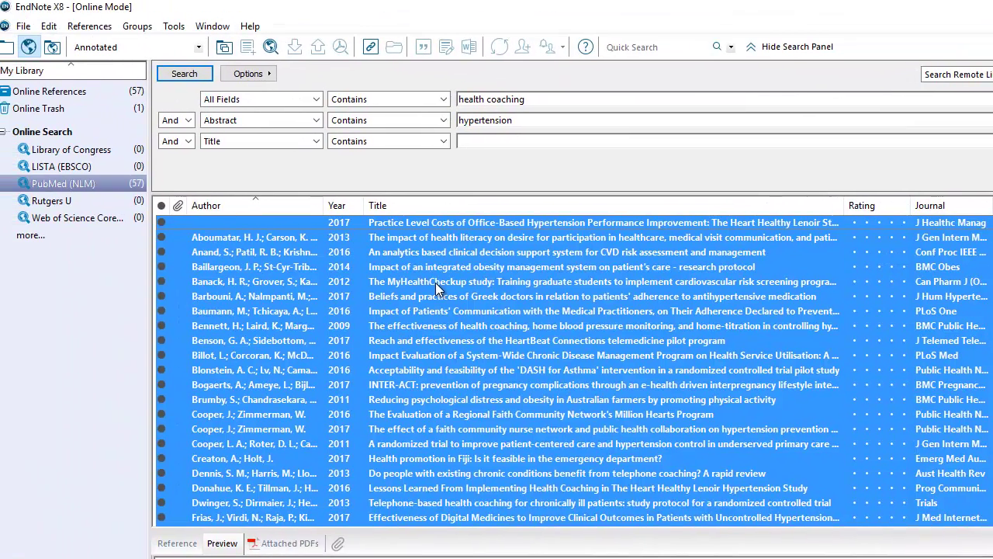
Copy the 57 selected references into Tutorial Library.enl and view that local library.
right_click(248, 206)
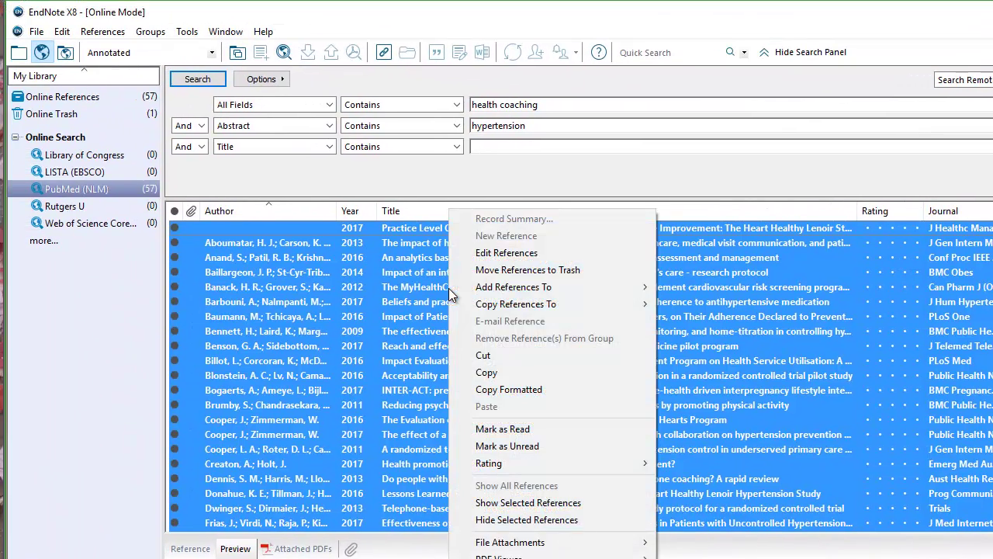
mouse_move(507, 308)
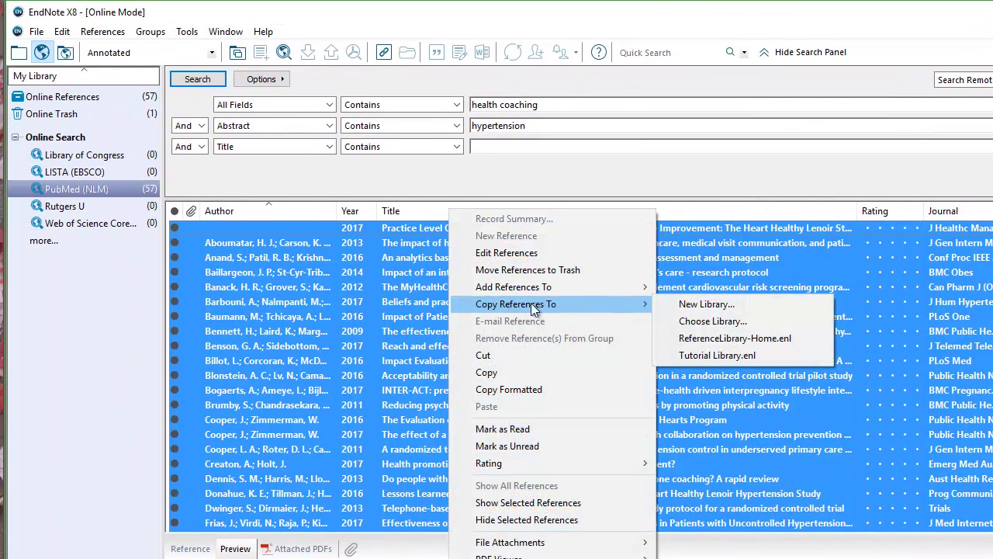
left_click(701, 355)
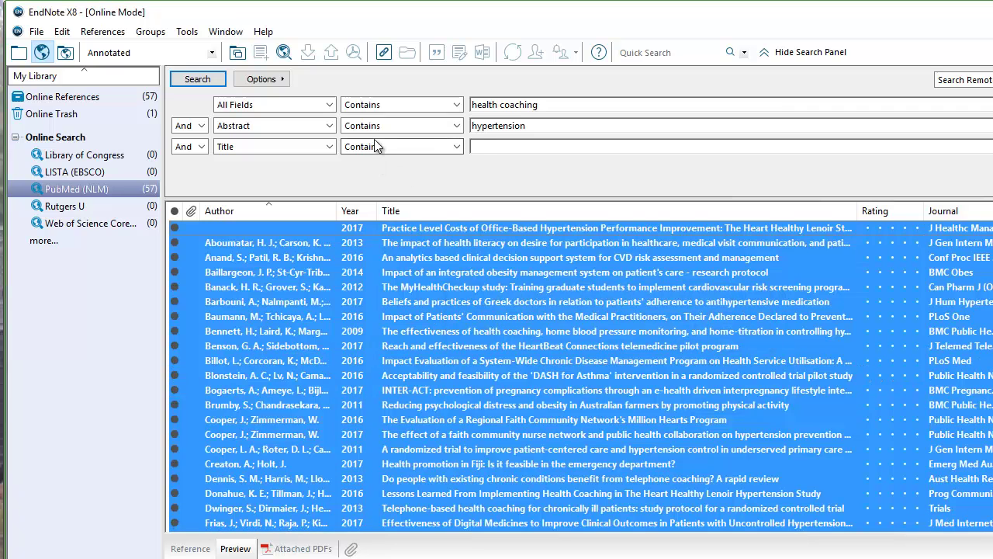
left_click(22, 54)
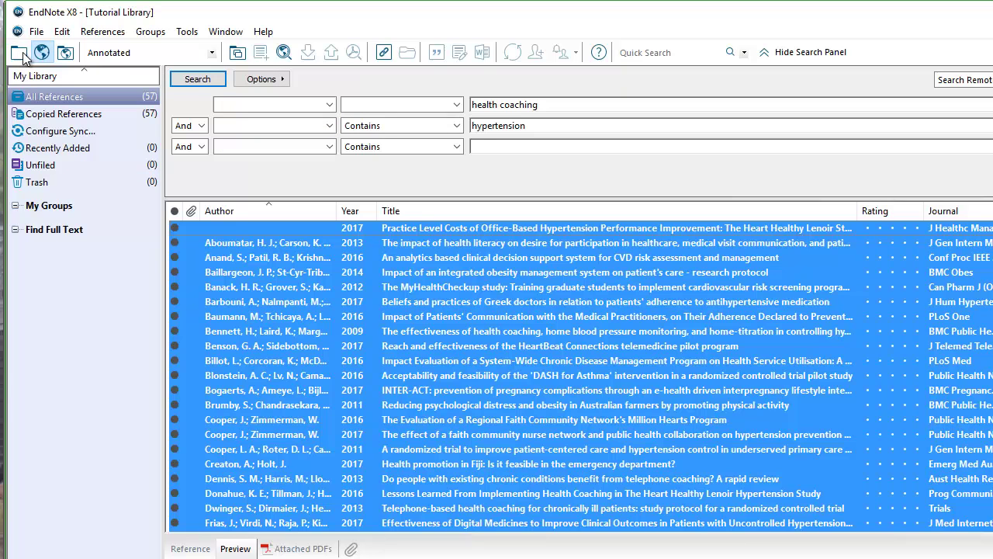